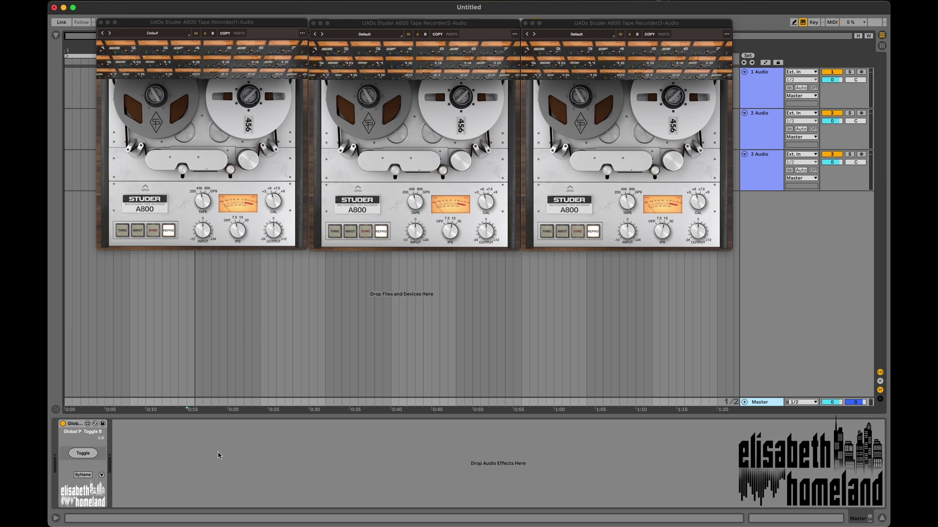
- Expand the toggle device on Master and review the three audio tracks' devices
left_click(101, 474)
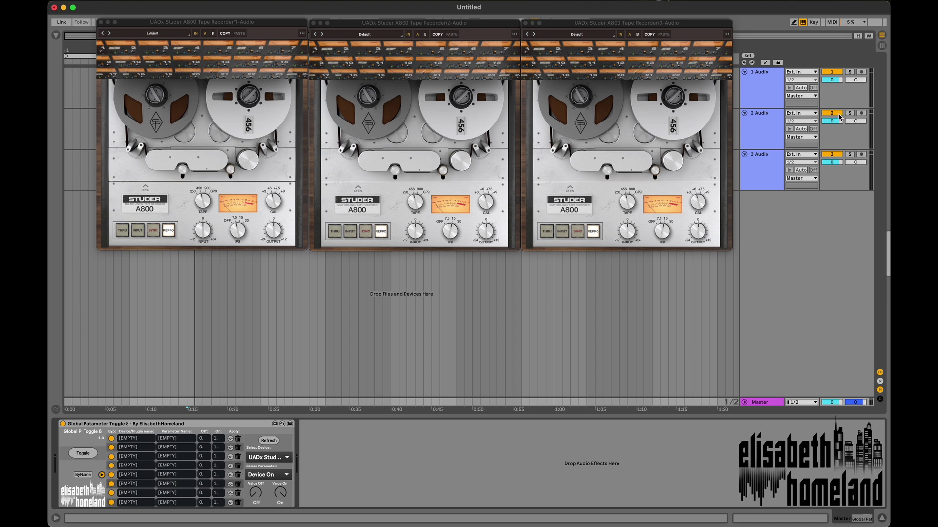
left_click(768, 94)
left_click(767, 133)
left_click(767, 171)
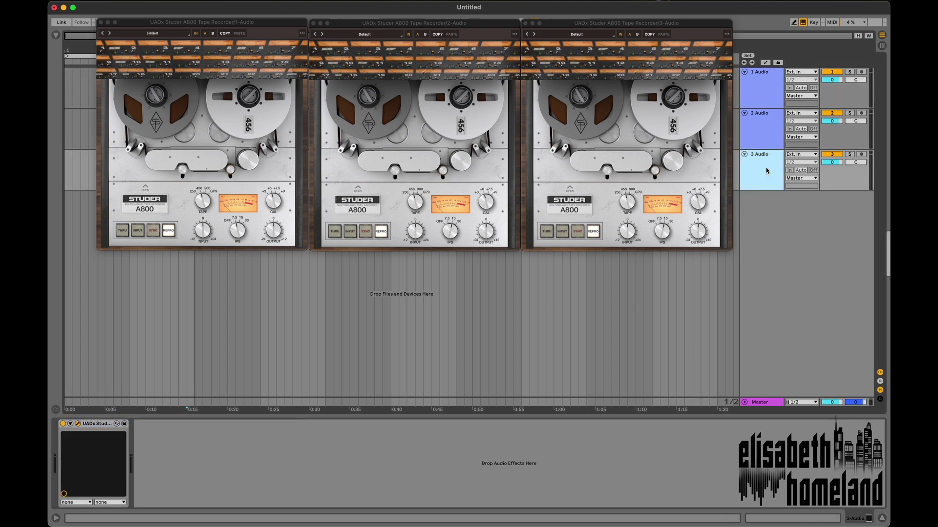
left_click(768, 402)
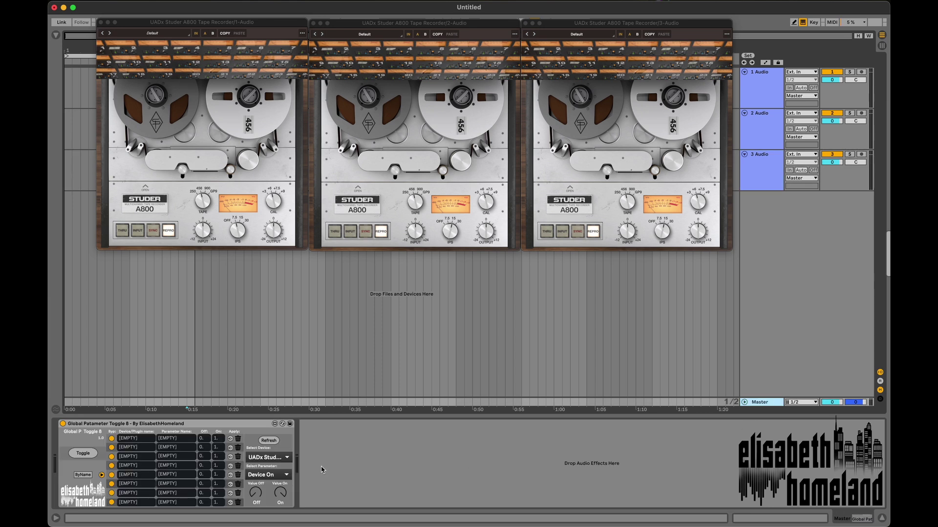
- Target the UADx Studer A800's IPS parameter with the Off value at 7.5 IPS
left_click(287, 458)
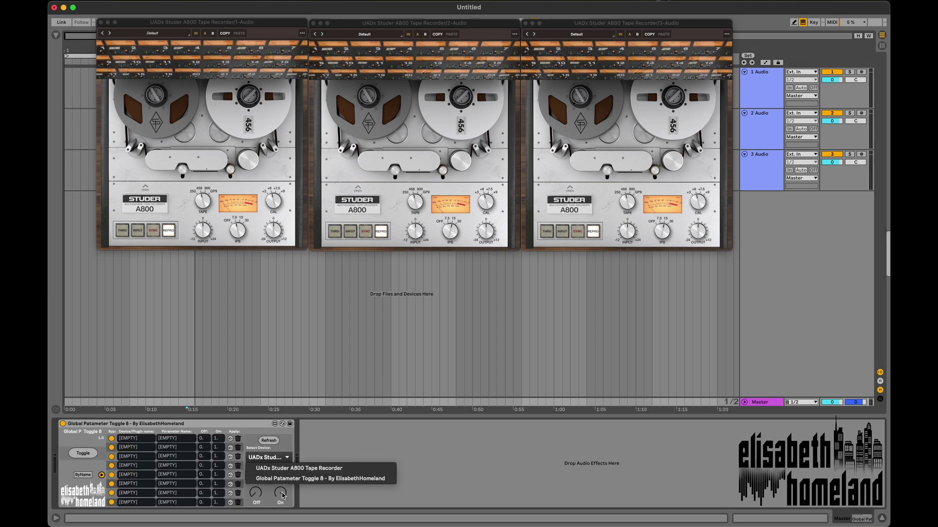
left_click(283, 468)
left_click(281, 476)
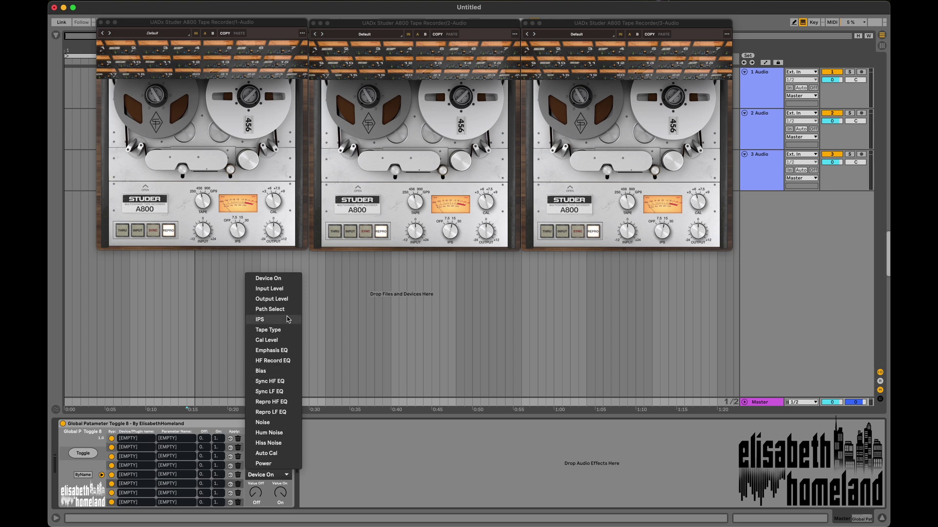
left_click(259, 320)
left_click_drag(257, 498, 282, 502)
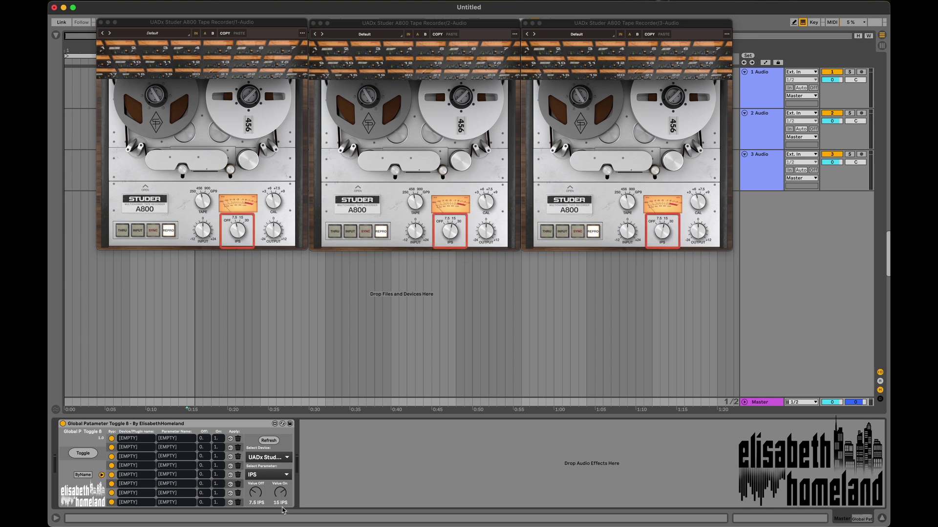
- Store IPS in row 1 and toggle it on, off and on to test
left_click(230, 438)
left_click(82, 455)
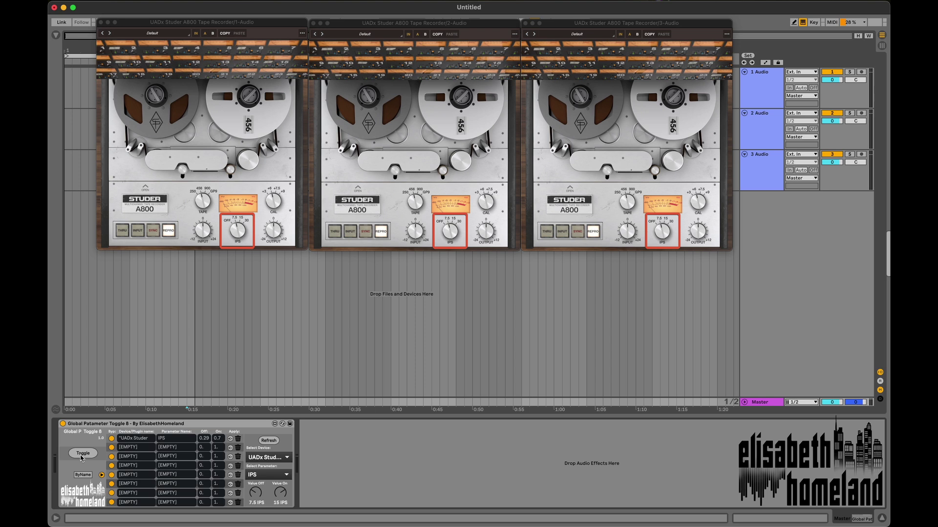
left_click(83, 453)
left_click(82, 457)
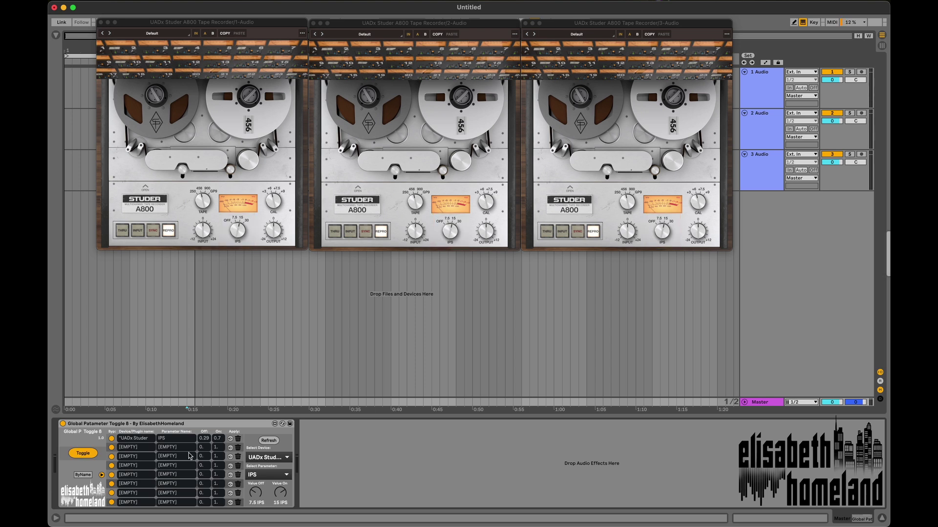
- Add the Studer's Bias to row 2 with a lowered On value
left_click(265, 474)
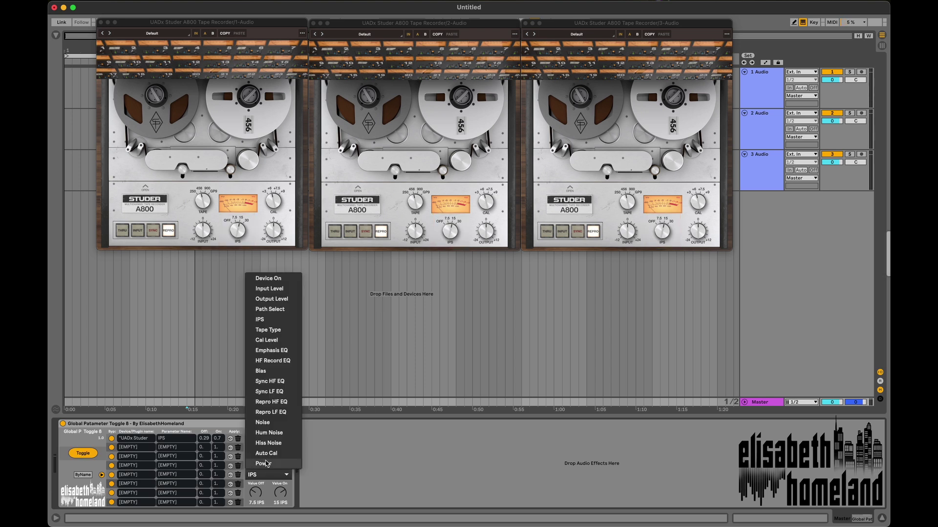
left_click(273, 377)
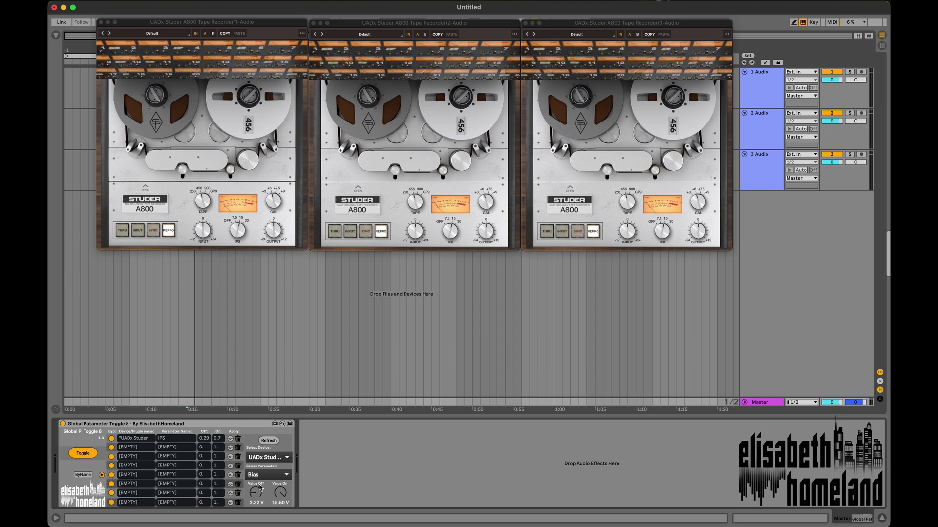
left_click_drag(281, 493, 281, 511)
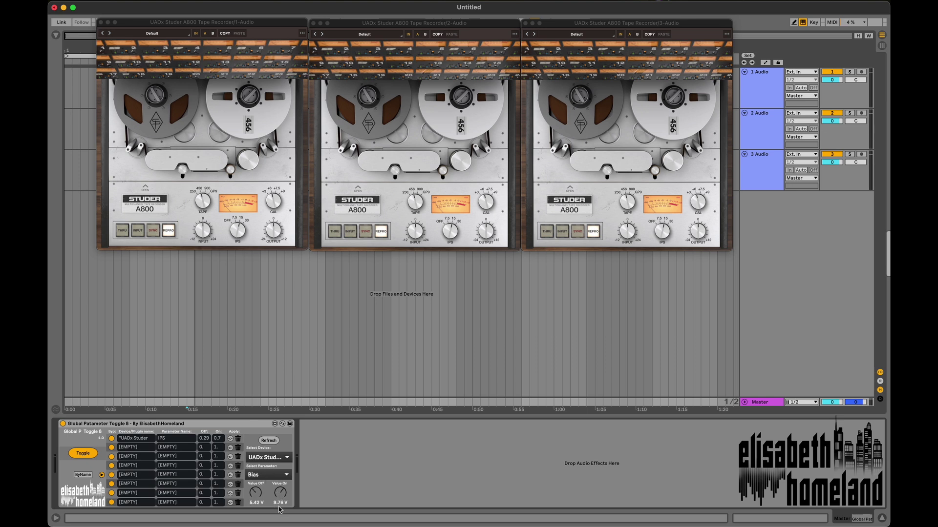
left_click(230, 447)
left_click(249, 476)
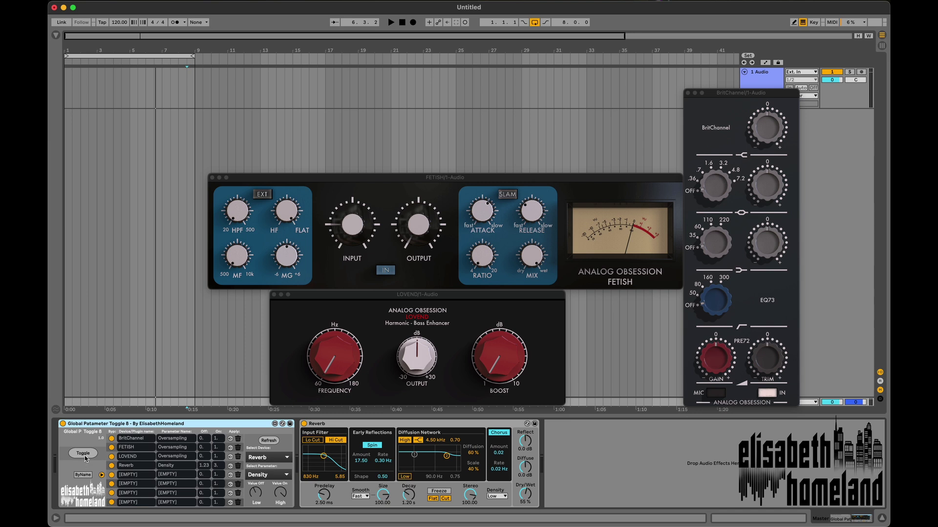
- Target the FETISH plugin's Oversampling parameter
left_click(263, 458)
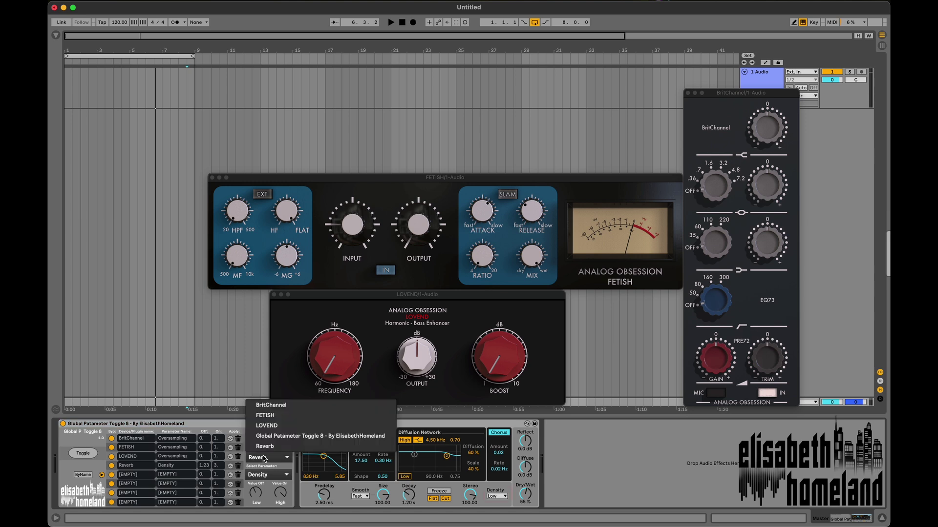
left_click(265, 415)
left_click(265, 475)
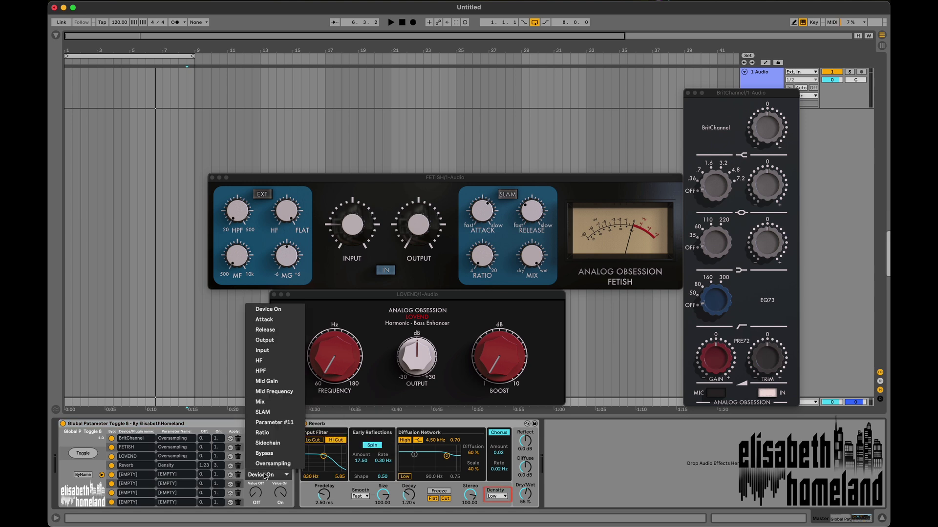
left_click(267, 464)
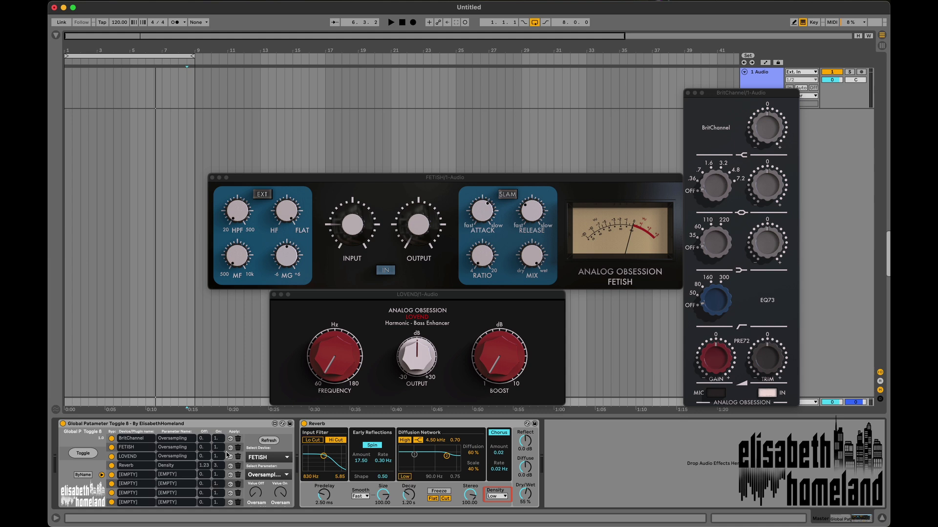
- Switch oversampling and reverb density on and off together several times
left_click(87, 454)
left_click(88, 455)
left_click(88, 455)
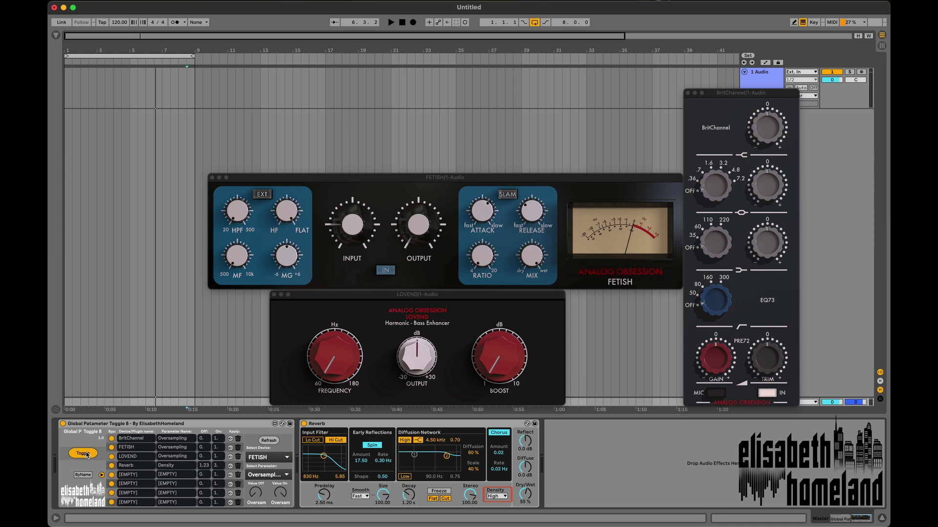
left_click(87, 455)
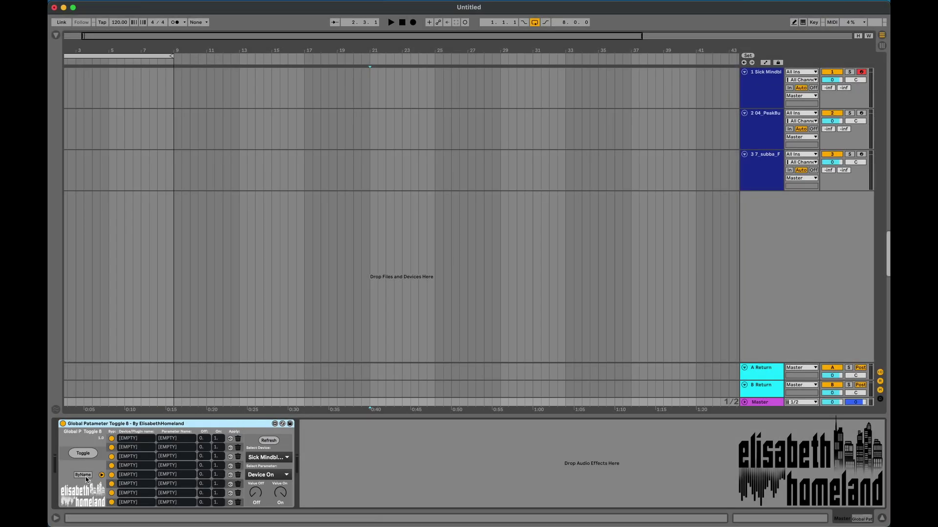
- Try By Name, check the device list, then switch device selection to By Type
left_click(86, 477)
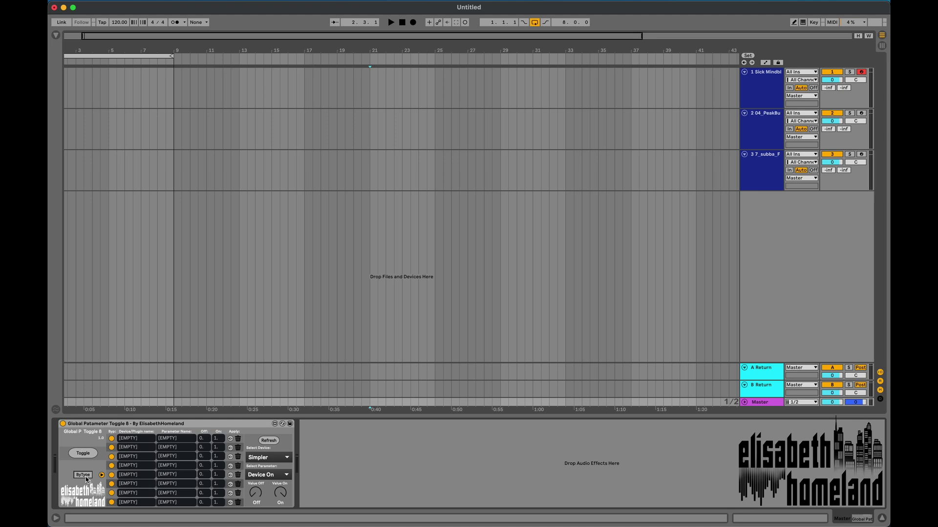
left_click(86, 477)
left_click(264, 459)
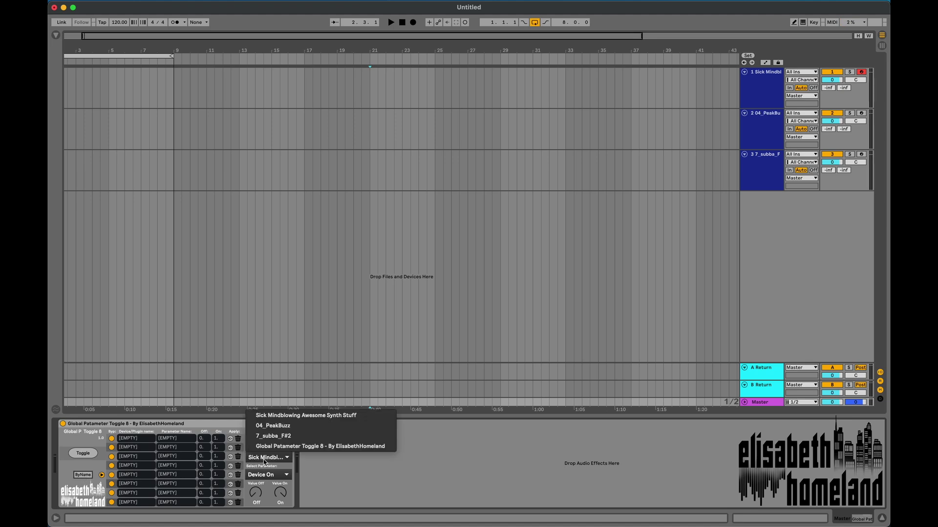
left_click(368, 416)
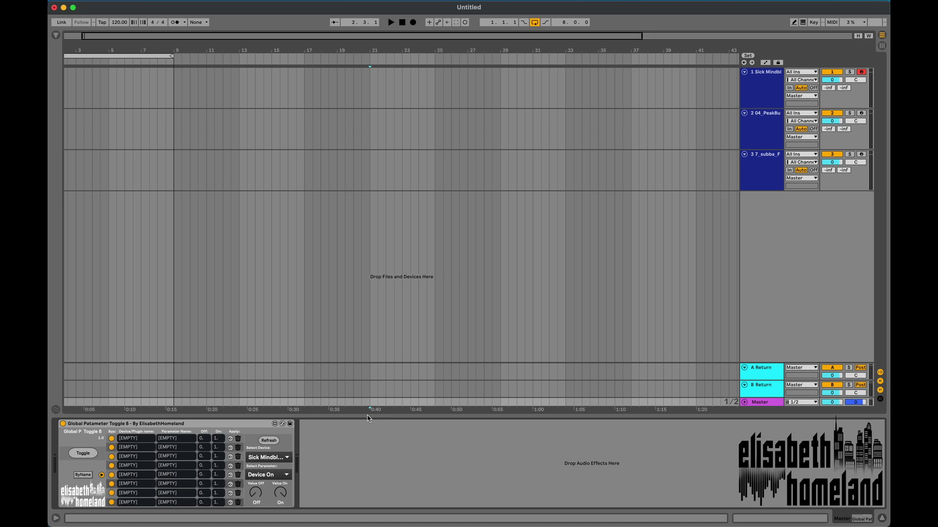
left_click(87, 476)
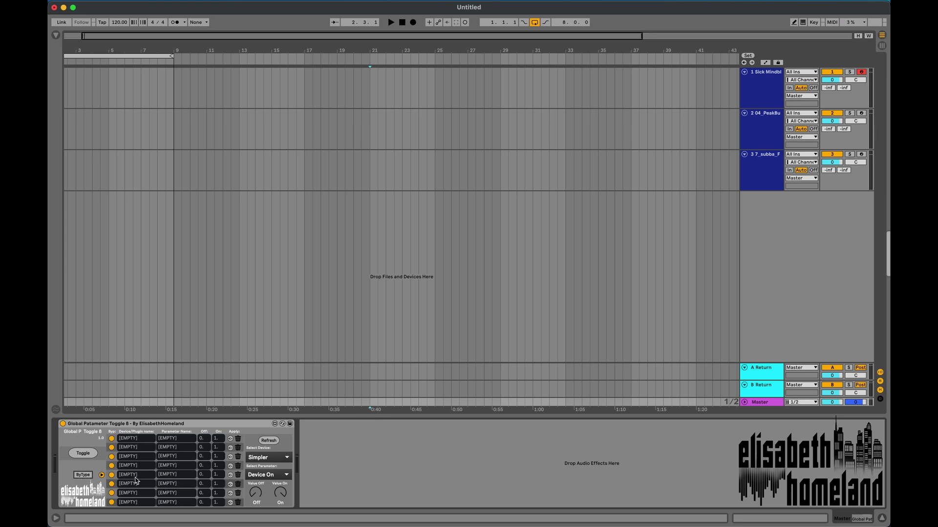
- Target Simpler's Filter Type, with the On value set to Lowpass
left_click(274, 462)
left_click(272, 469)
left_click(266, 477)
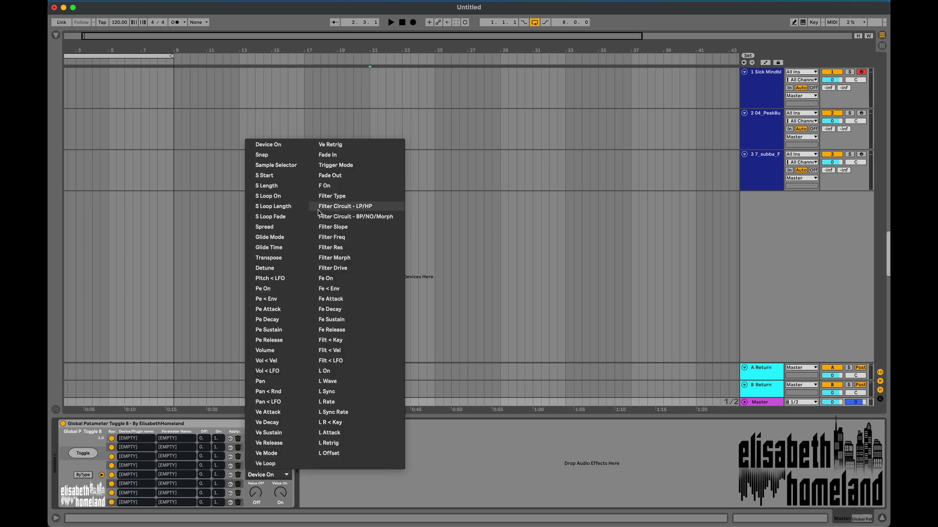
left_click(331, 196)
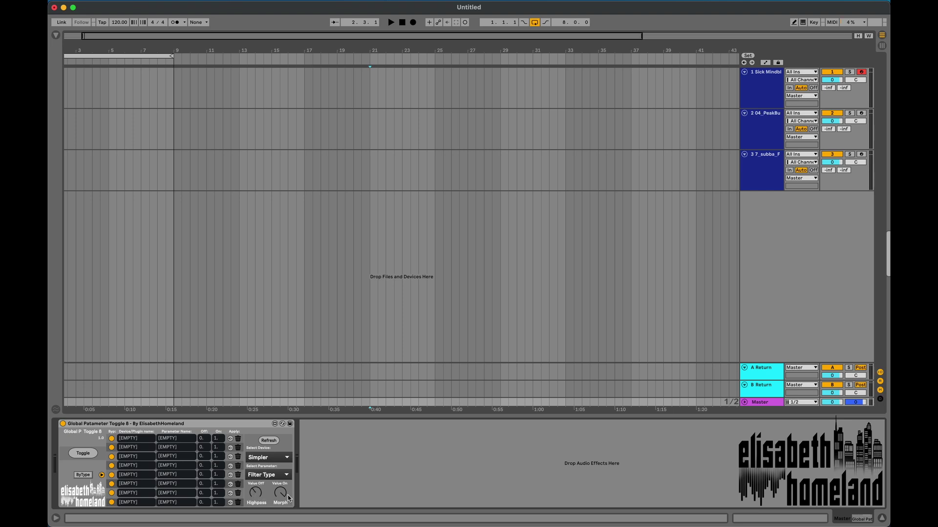
mouse_move(281, 494)
left_mouse_down()
mouse_move(283, 522)
mouse_move(281, 507)
left_mouse_up()
- Store Filter Type in row 1, then rename the second Utility device to George
left_click(230, 439)
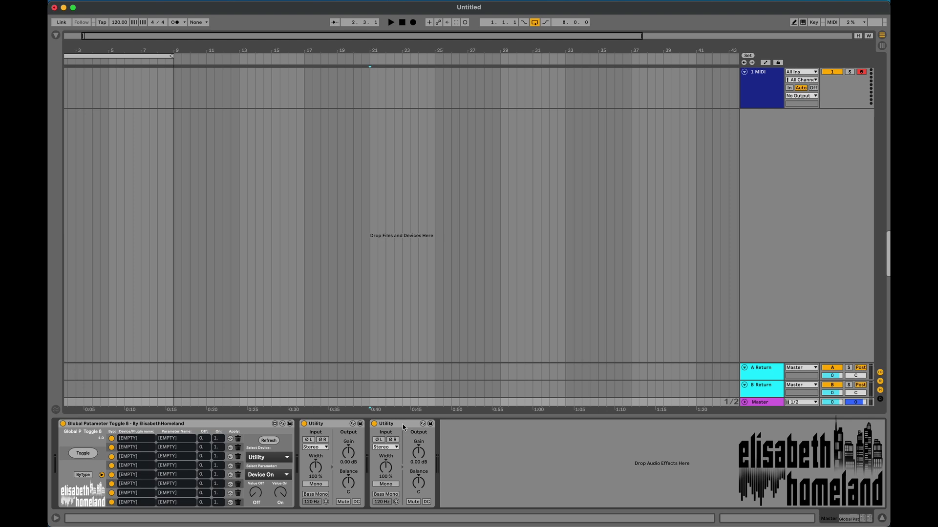
left_click(403, 425)
key("super+r")
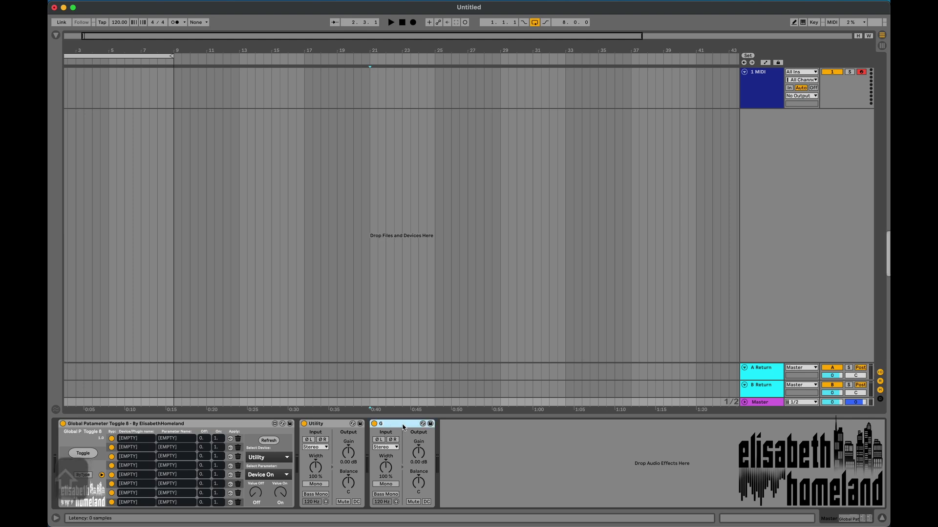
type("George")
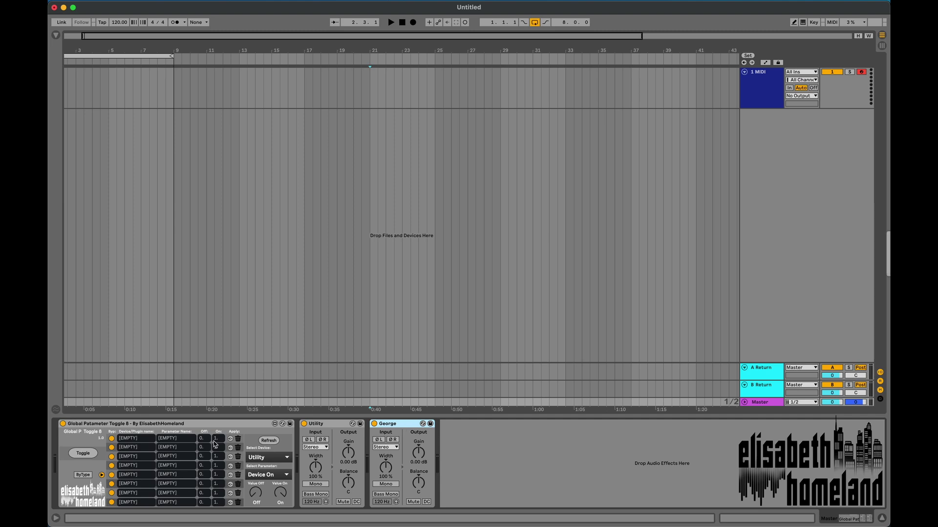
- Add George's Gain by name, with Off at -17.5 dB and On at -9.80 dB
left_click(83, 474)
left_click(251, 461)
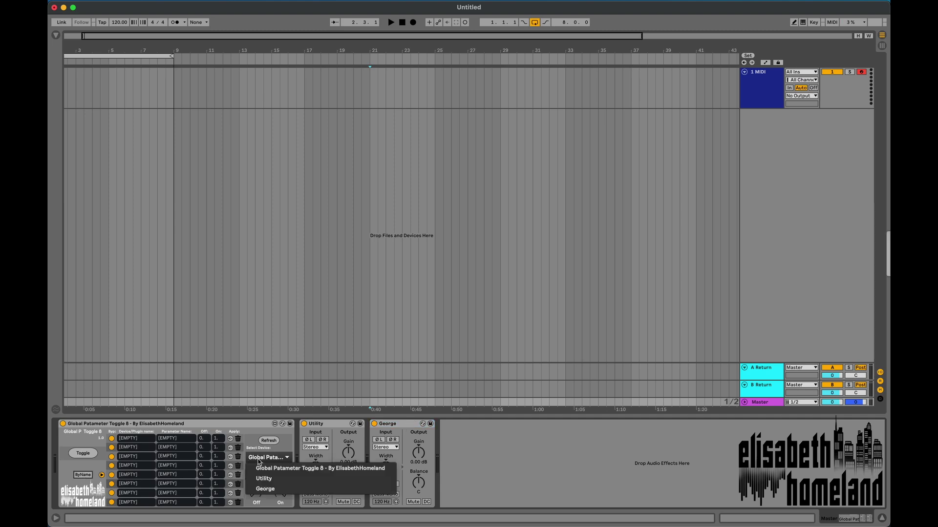
left_click(263, 490)
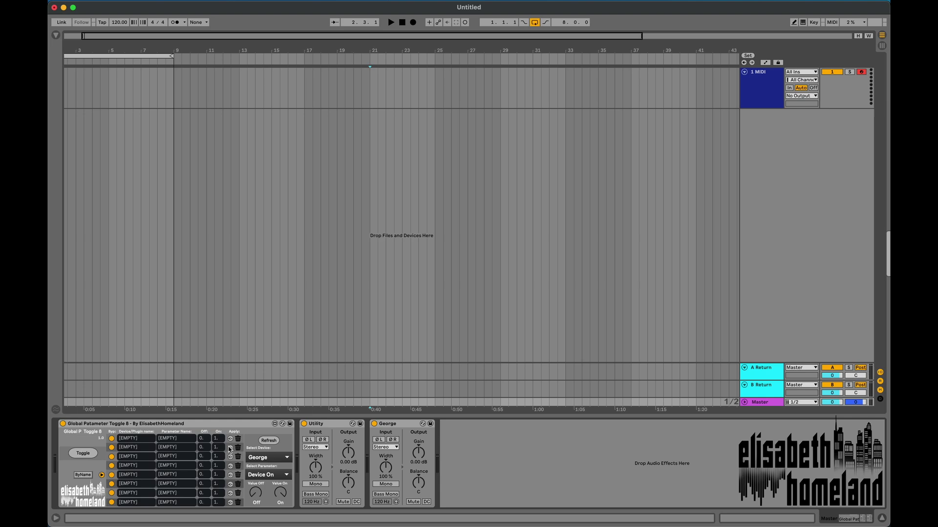
left_click(259, 475)
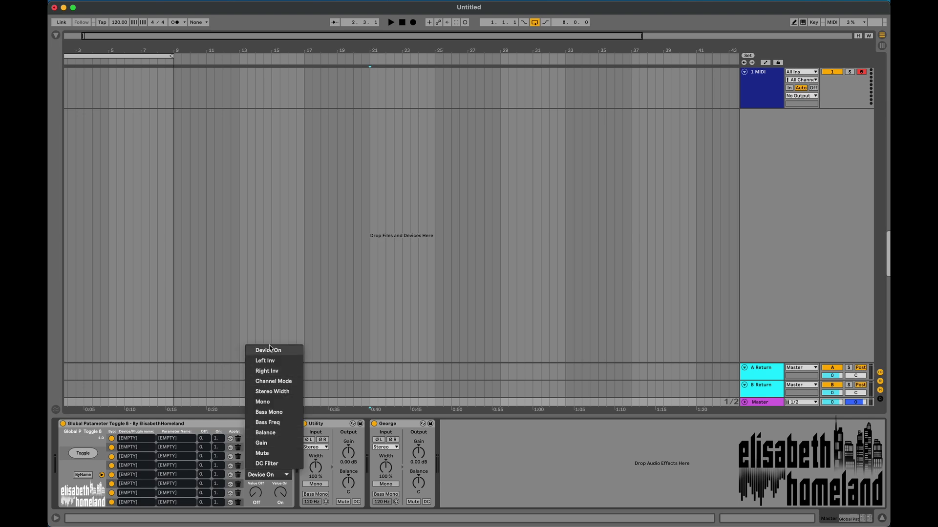
left_click(261, 443)
left_click_drag(258, 495, 281, 524)
left_click(230, 438)
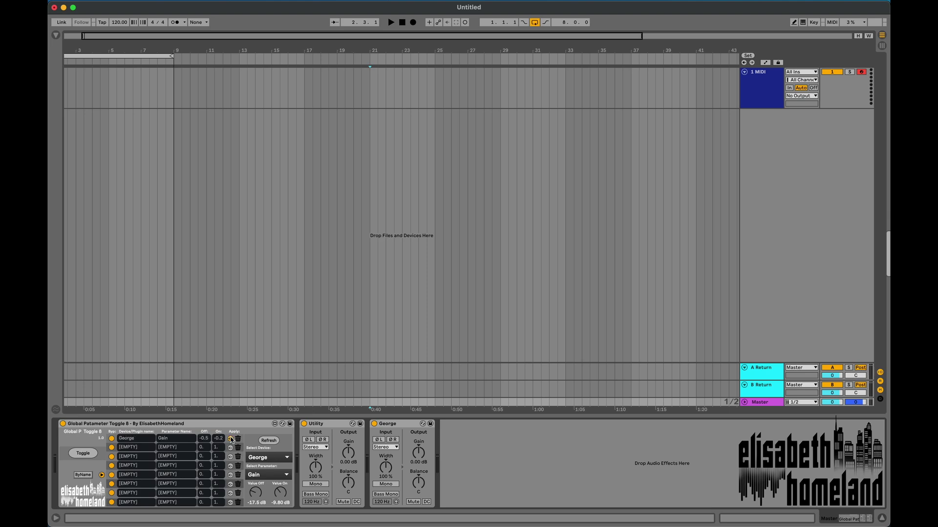
- Toggle George's Gain between -9.80 dB and -17.5 dB, ending on
left_click(87, 457)
left_click(88, 457)
left_click(88, 459)
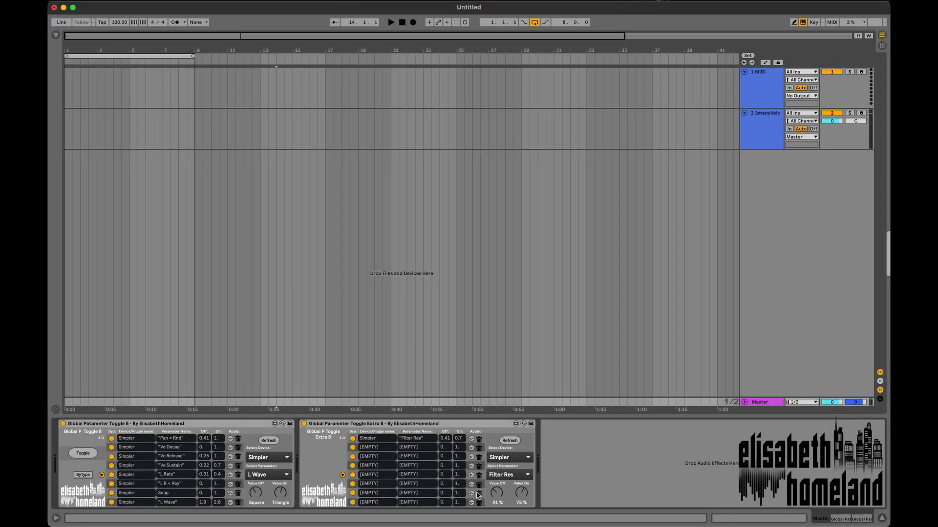
- In Extra 8, add Simpler's Volume toggling from -12.2 dB to -3.60 dB
left_click(350, 425)
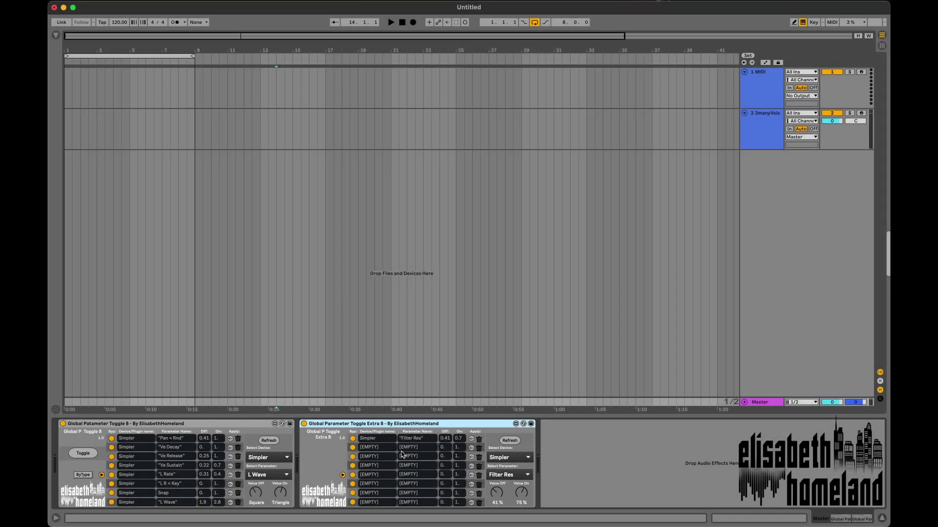
left_click(513, 459)
left_click(515, 469)
left_click(515, 475)
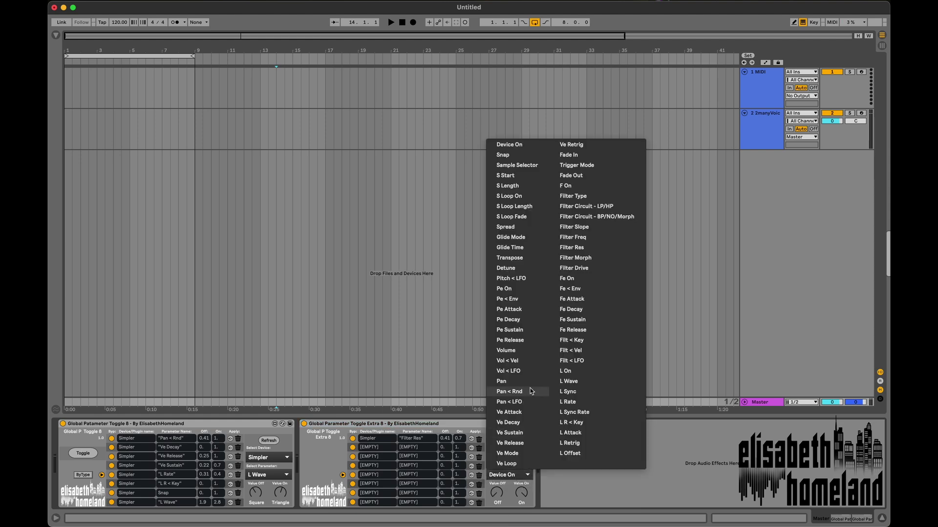
left_click(513, 351)
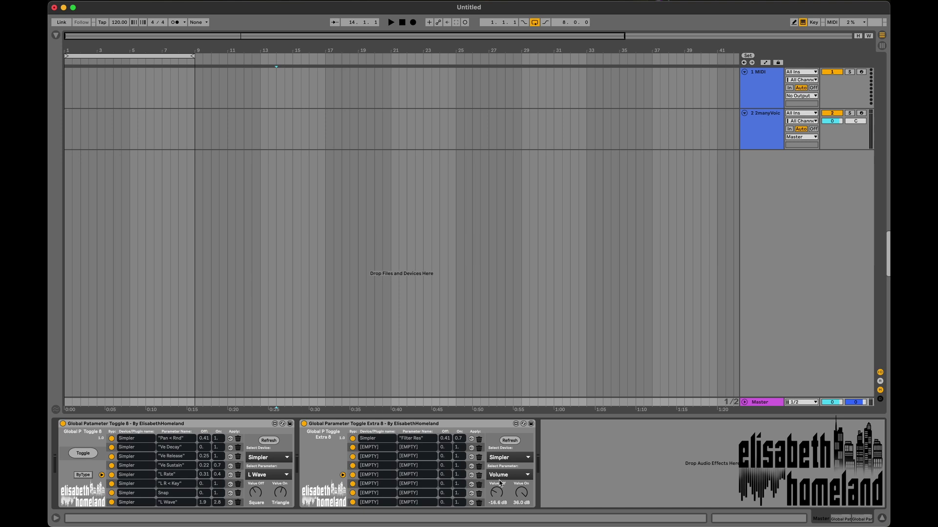
left_click_drag(528, 496, 527, 522)
left_click(472, 448)
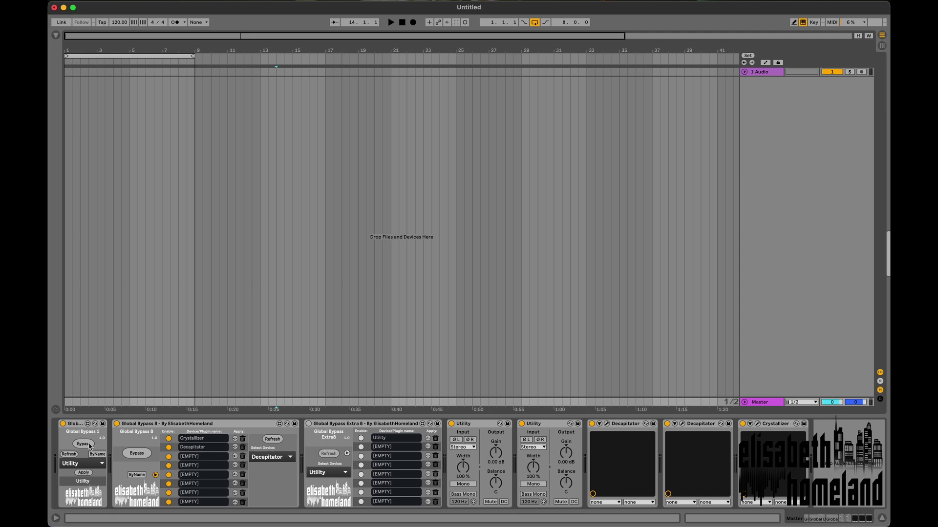
- Bypass all Utilities via Global Bypass 1, then bypass and restore Utility, Decapitator and Crystallizer
left_click(90, 445)
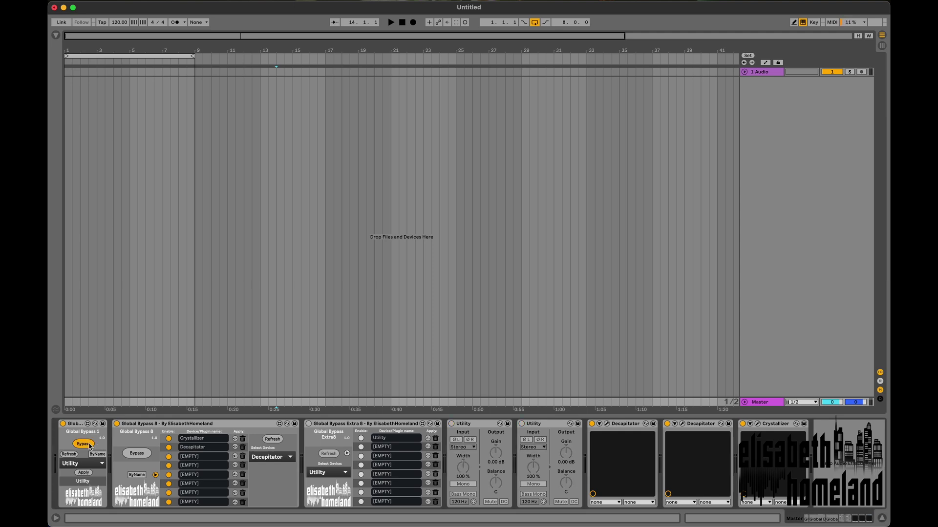
left_click(138, 453)
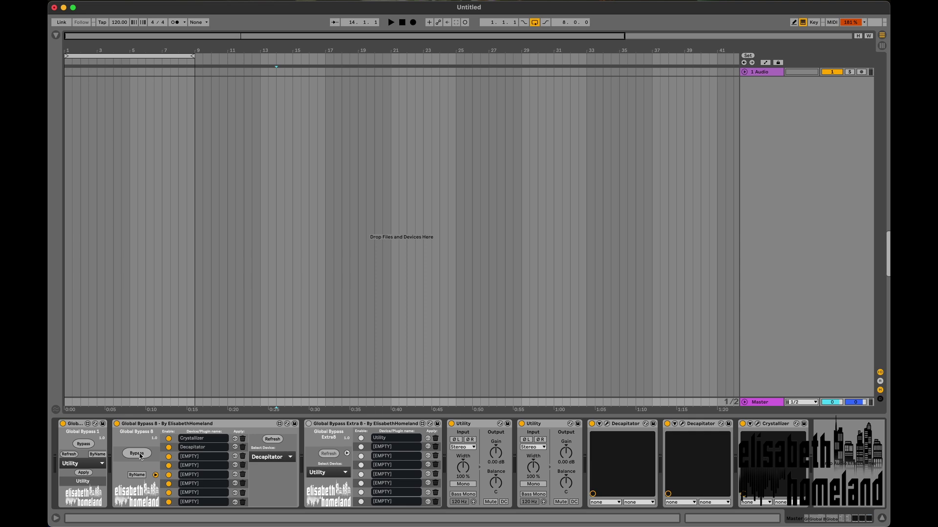
left_click(139, 456)
left_click(139, 455)
left_click(137, 455)
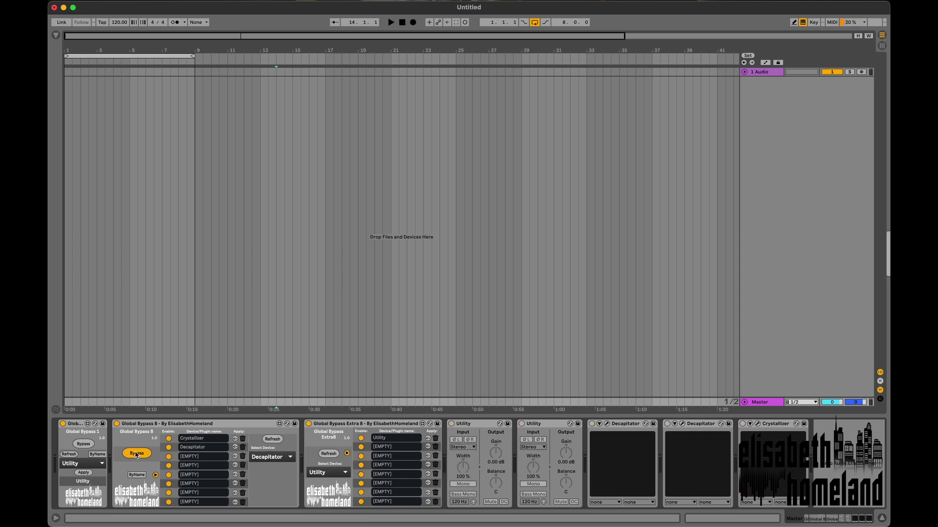
left_click(137, 455)
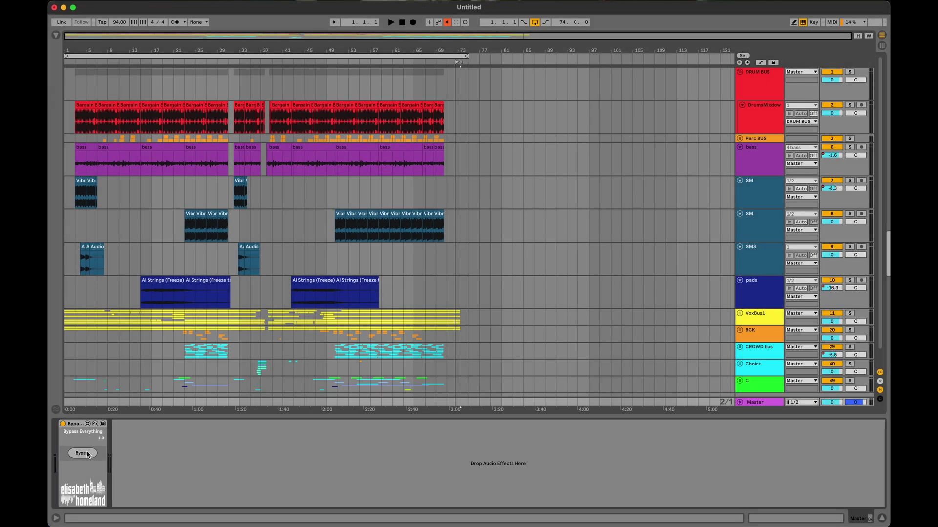
- Bypass every device via Bypass Everything, then check each track from DRUM BUS to Master
left_click(87, 454)
left_click(760, 84)
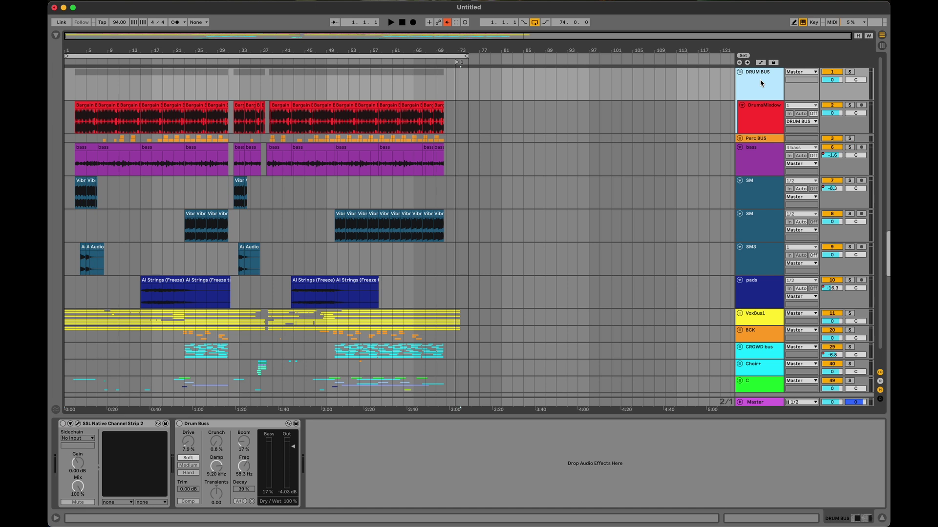
key("Down")
key("Down")
key("Down")
key("Down")
key("Down")
key("Down")
key("Down")
key("Down")
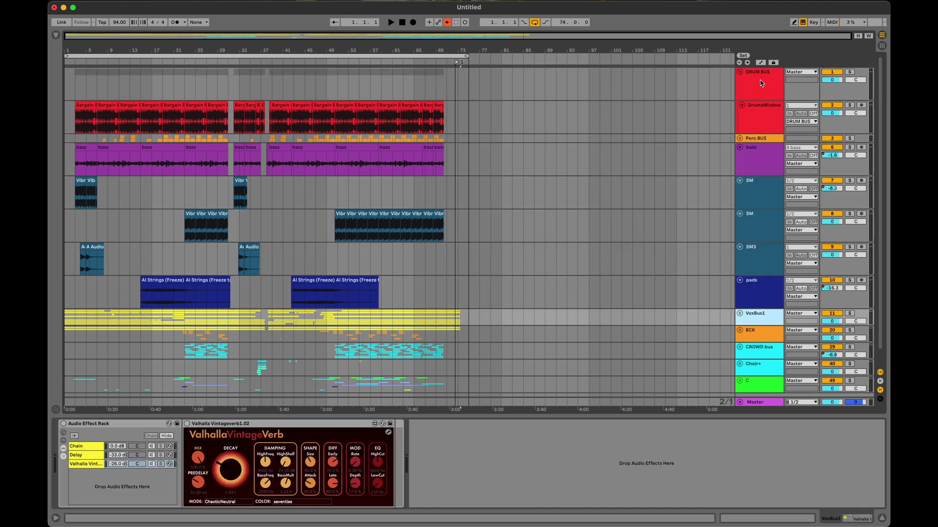
key("Down")
key("Down")
key("Down")
key("Down")
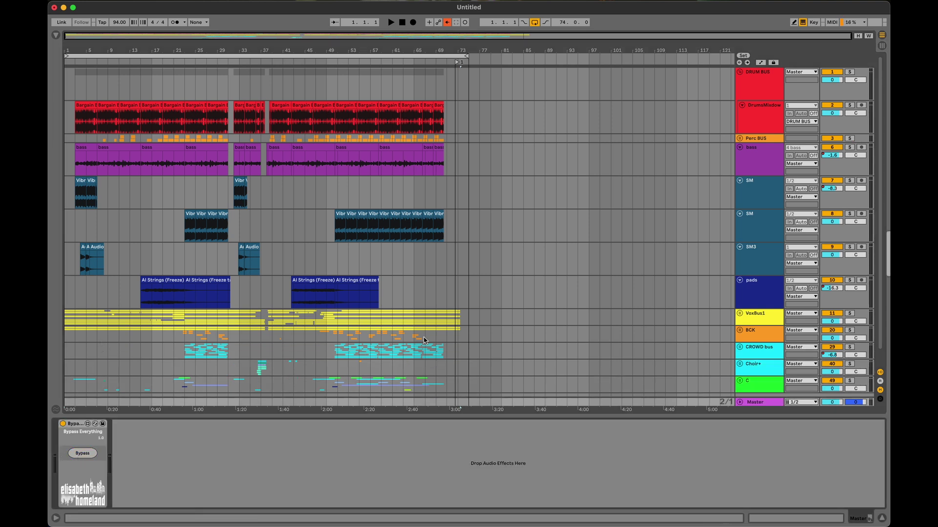
left_click(767, 82)
key("Down")
key("Down")
key("Down")
key("Down")
key("Down")
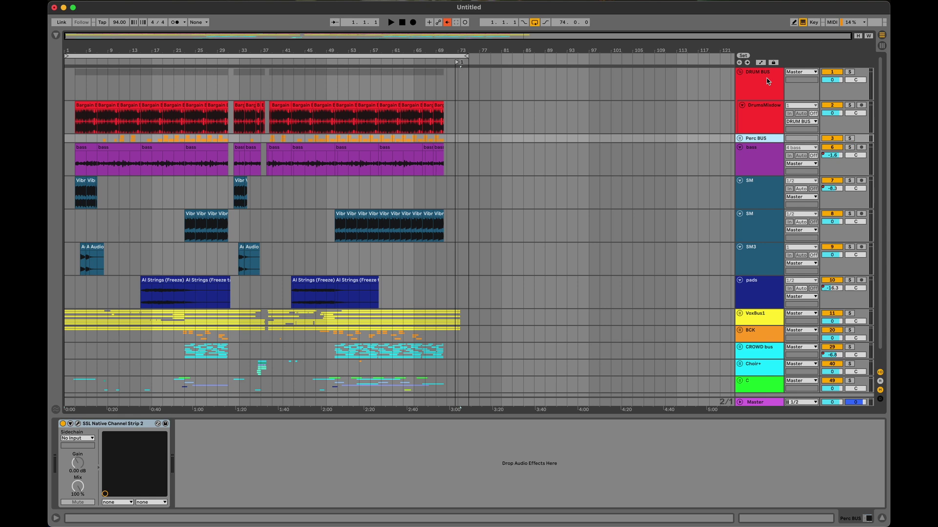
key("Down")
key("Down")
key("Down")
key("Down")
key("Down")
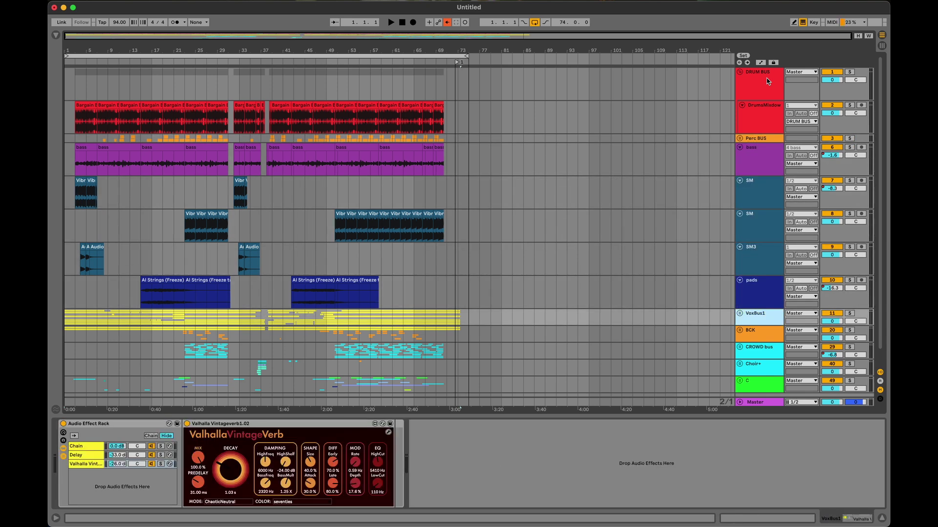
key("Down")
key("Down")
key("Down")
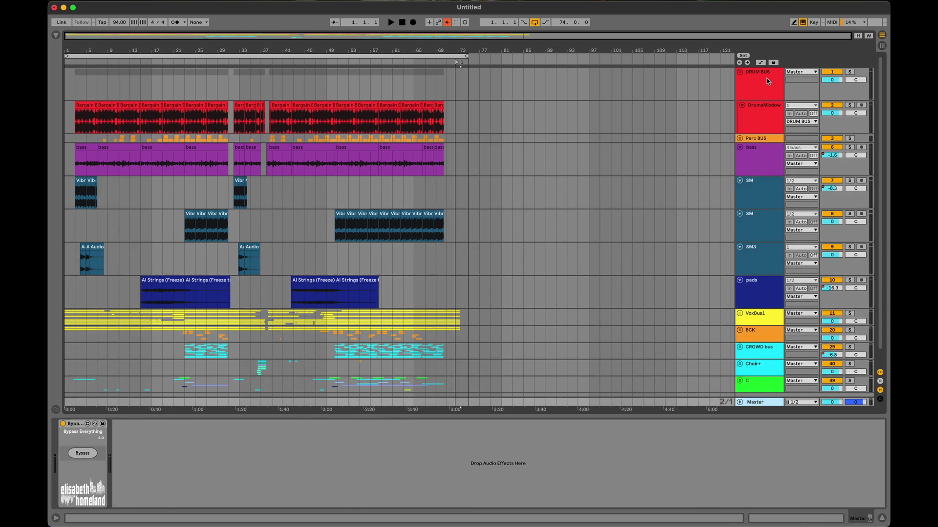
- Map the K key to the Collapse Every Device button
left_click(813, 23)
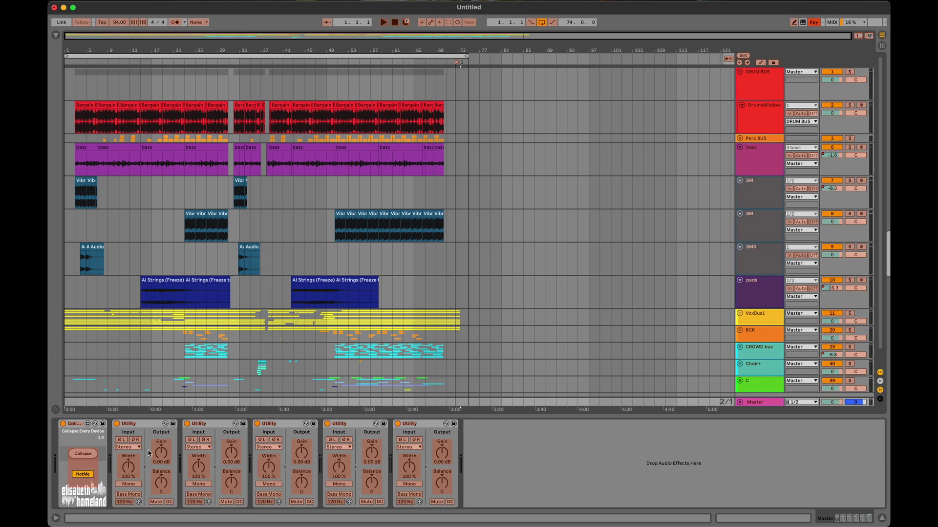
left_click(83, 454)
key("k")
left_click(813, 22)
- Collapse and expand all devices with K, then check DRUM BUS, DrumsMixdown and Perc BUS
key("super+a")
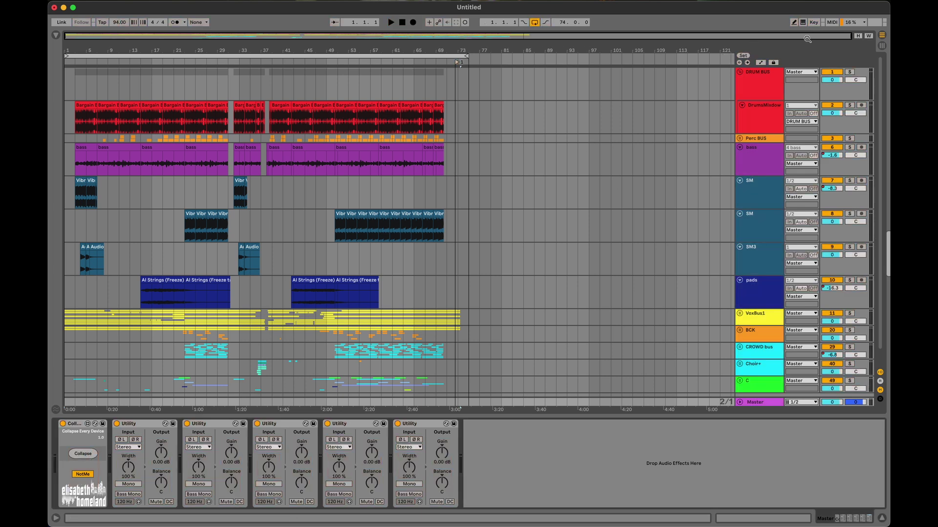
key("k")
key("k")
left_click(765, 96)
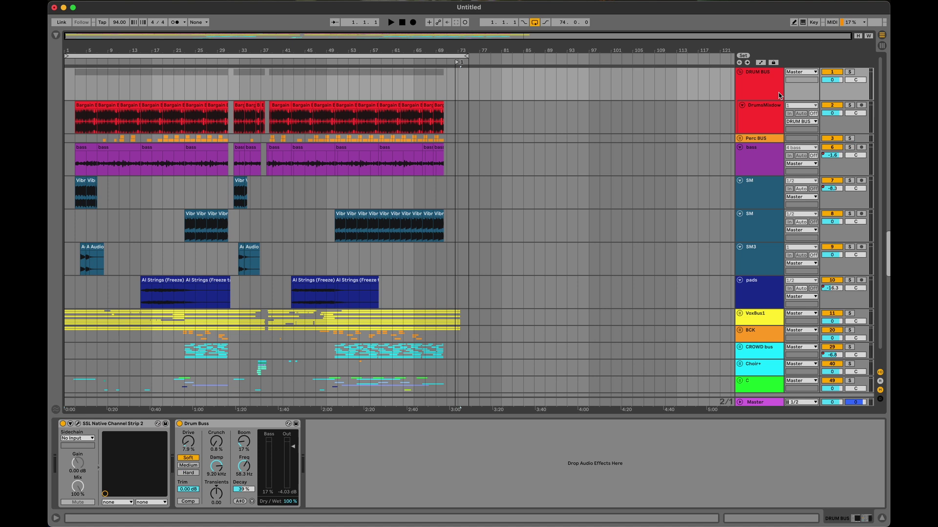
left_click(768, 116)
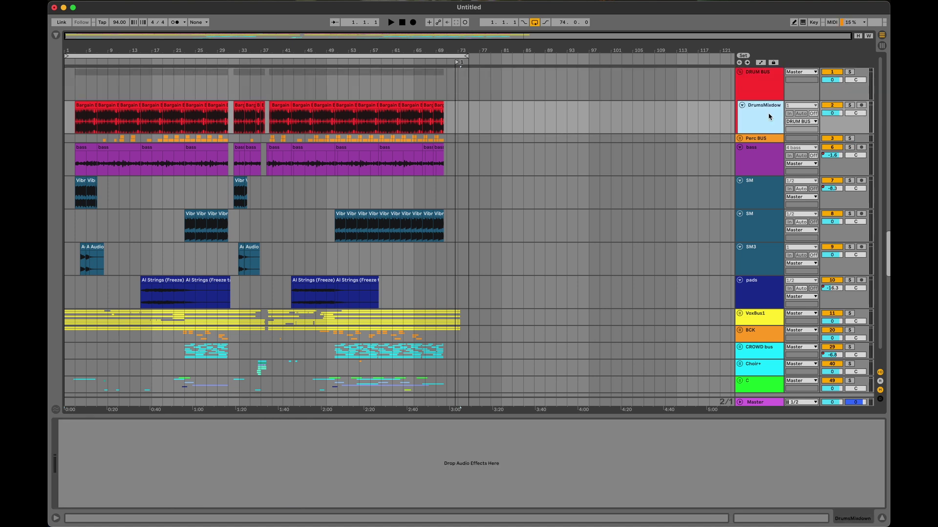
left_click(768, 142)
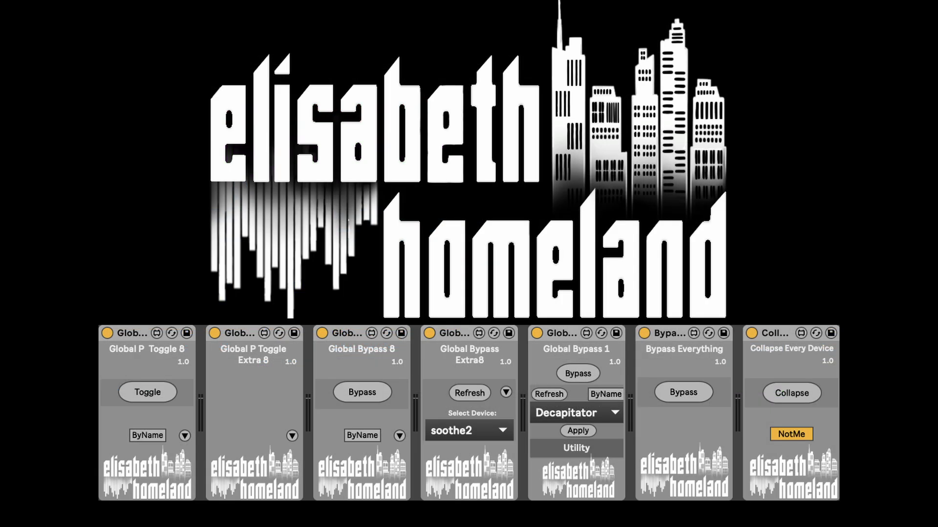